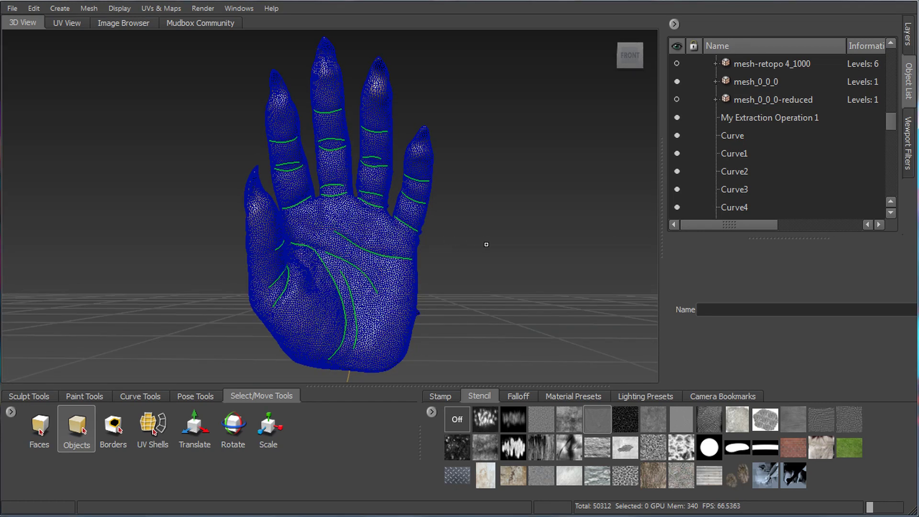
Examine the hand's dense triangle mesh from the palm side and the spiky back
alt+drag(478, 262, 466, 266)
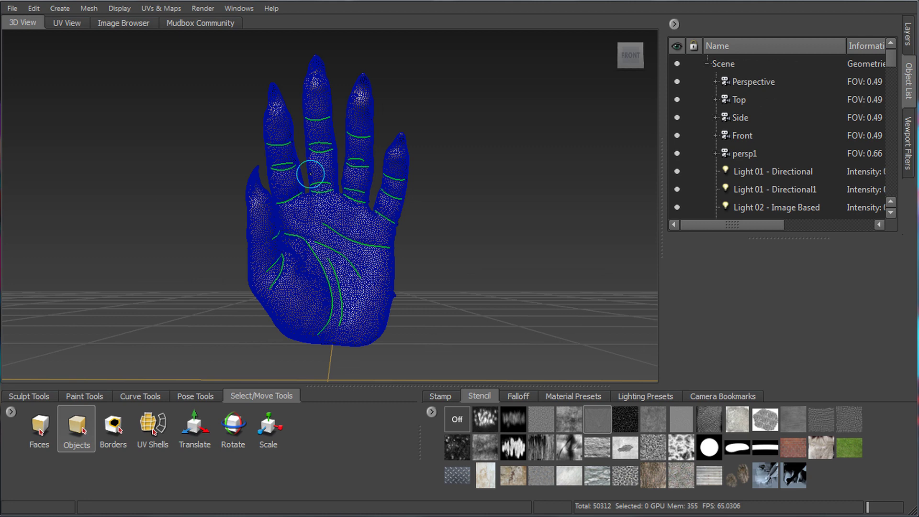
mouse_move(310, 174)
alt+mouse_down()
mouse_move(268, 196)
mouse_move(335, 177)
mouse_move(311, 176)
alt+mouse_up()
alt+right_drag(431, 240, 562, 249)
alt+drag(479, 259, 495, 253)
alt+right_drag(495, 253, 426, 236)
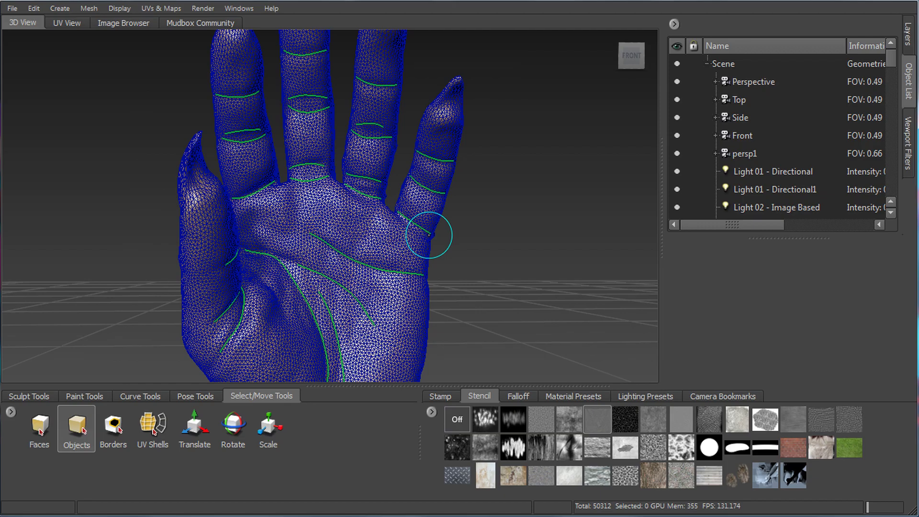
alt+drag(426, 236, 111, 248)
alt+right_drag(249, 256, 359, 261)
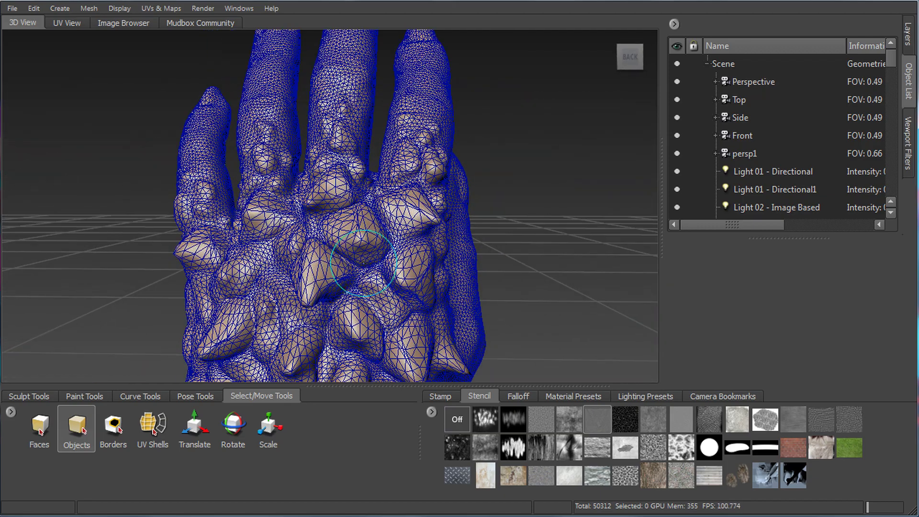
alt+drag(422, 287, 451, 257)
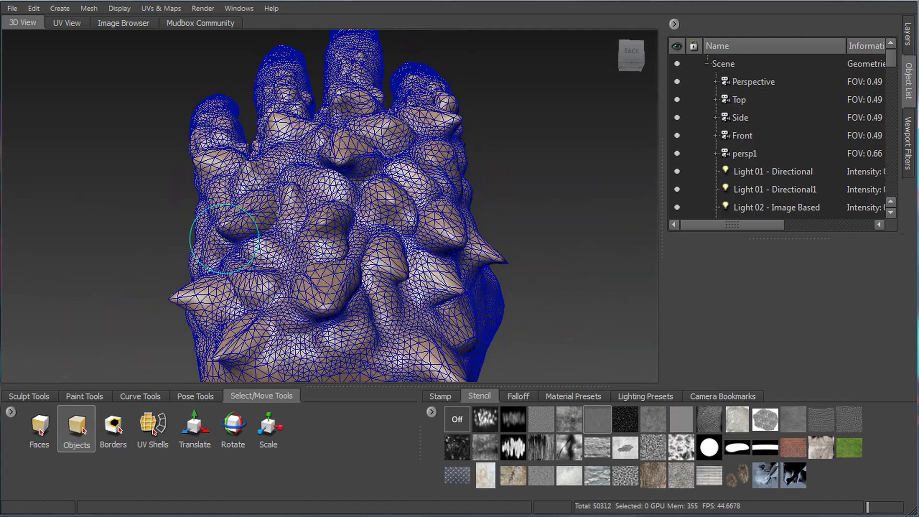
alt+drag(222, 223, 517, 267)
alt+drag(316, 252, 362, 246)
alt+right_drag(361, 245, 370, 236)
alt+drag(369, 236, 373, 224)
alt+middle_drag(373, 224, 216, 223)
mouse_move(216, 223)
alt+mouse_down()
mouse_move(306, 256)
mouse_move(296, 248)
alt+mouse_up()
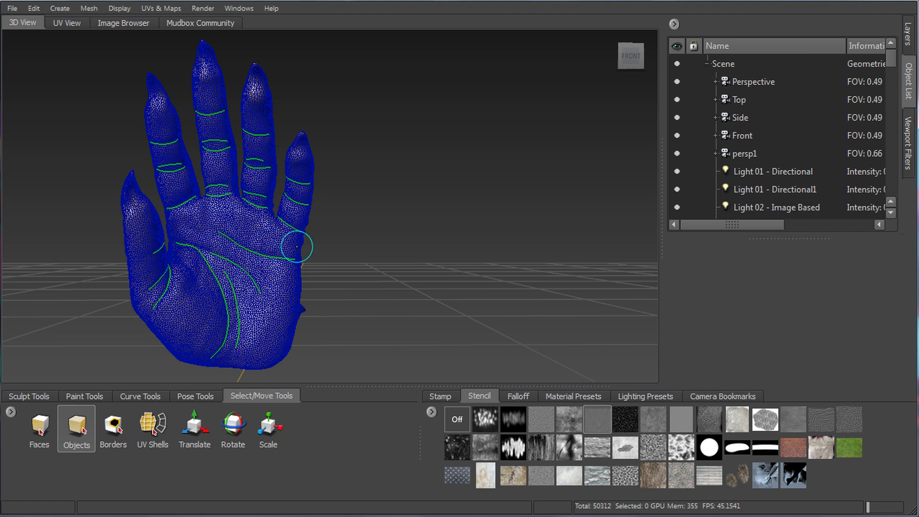
alt+drag(297, 247, 266, 239)
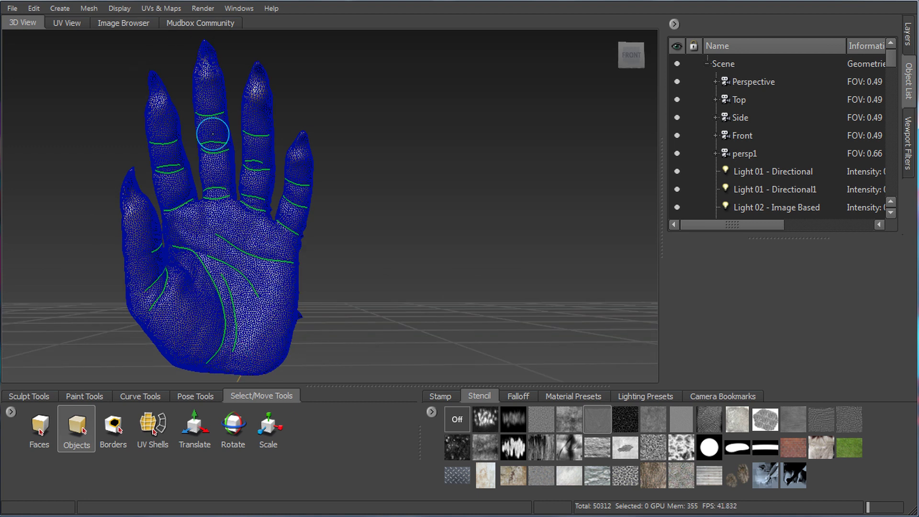
alt+drag(233, 281, 364, 246)
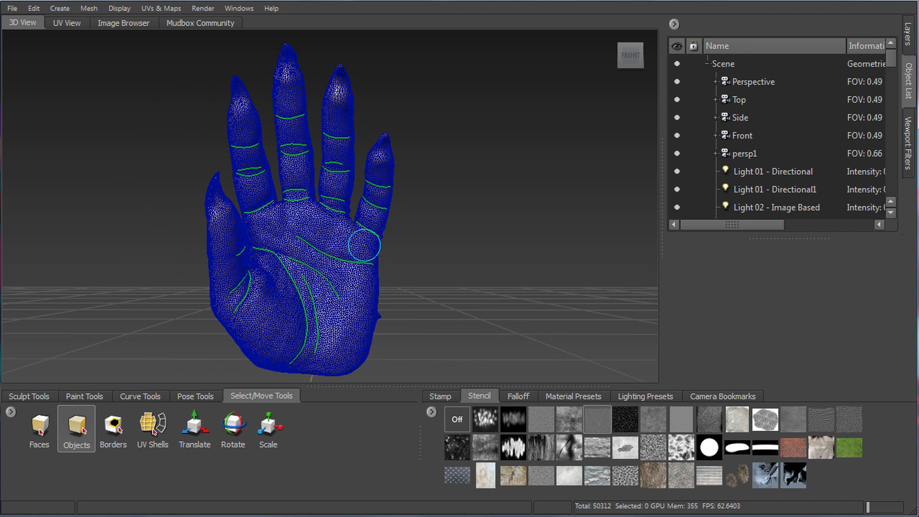
alt+right_drag(340, 238, 341, 241)
alt+drag(342, 241, 364, 247)
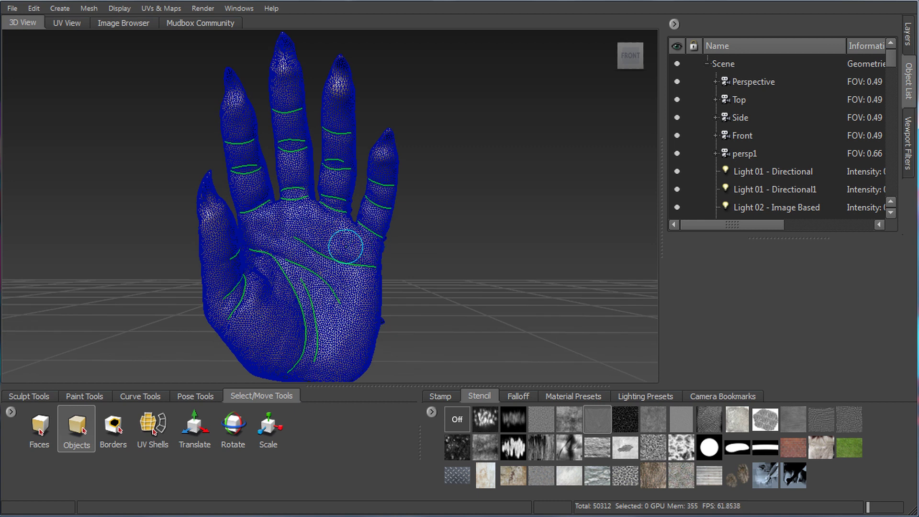
alt+drag(339, 242, 322, 238)
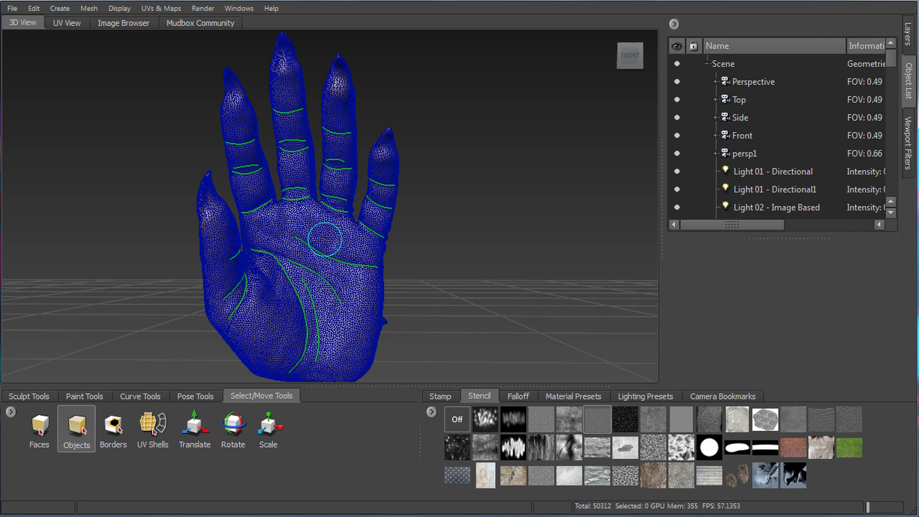
Select the hand mesh and set up a mesh reduction of 80% for it
mouse_move(384, 225)
alt+right_down()
mouse_move(364, 208)
mouse_move(379, 239)
alt+right_up()
mouse_move(379, 239)
alt+mouse_down()
mouse_move(378, 252)
mouse_move(365, 255)
mouse_move(365, 234)
alt+mouse_up()
click(365, 234)
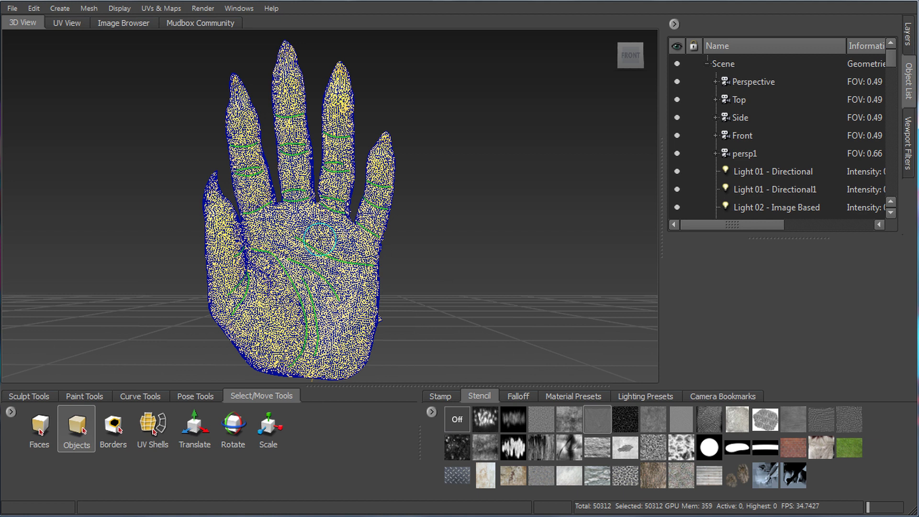
click(90, 8)
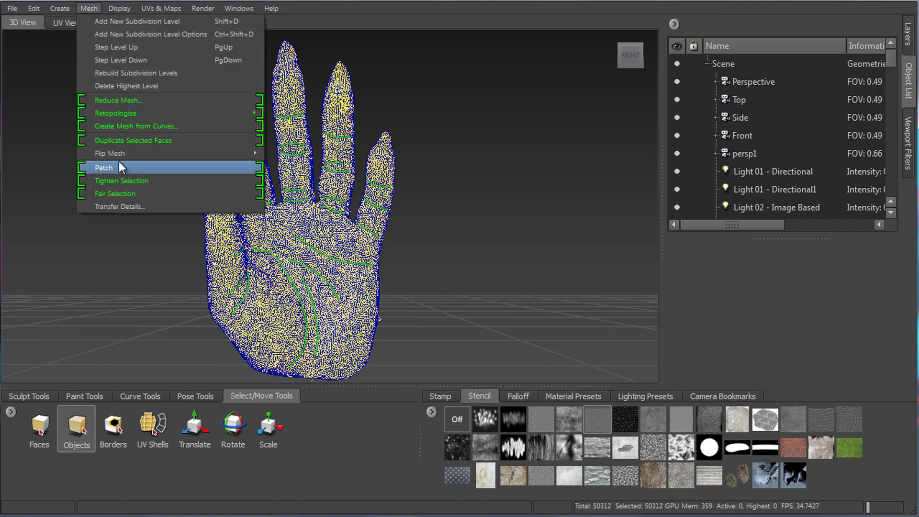
click(123, 99)
drag(634, 137, 644, 79)
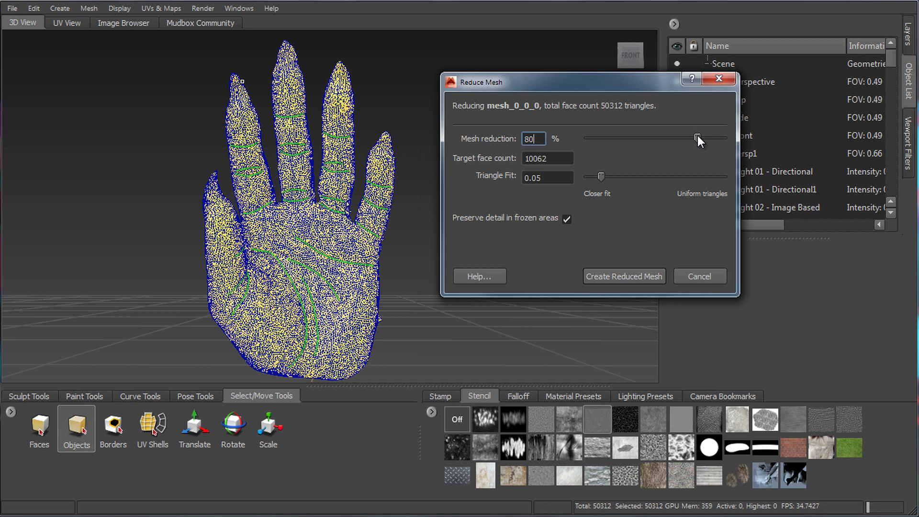
mouse_move(697, 138)
mouse_down()
mouse_move(655, 140)
mouse_move(704, 149)
mouse_move(689, 150)
mouse_up()
double_click(536, 139)
text(80)
key(Tab)
key(Tab)
Create the reduced mesh of the hand, keeping detail in frozen areas preserved
double_click(553, 160)
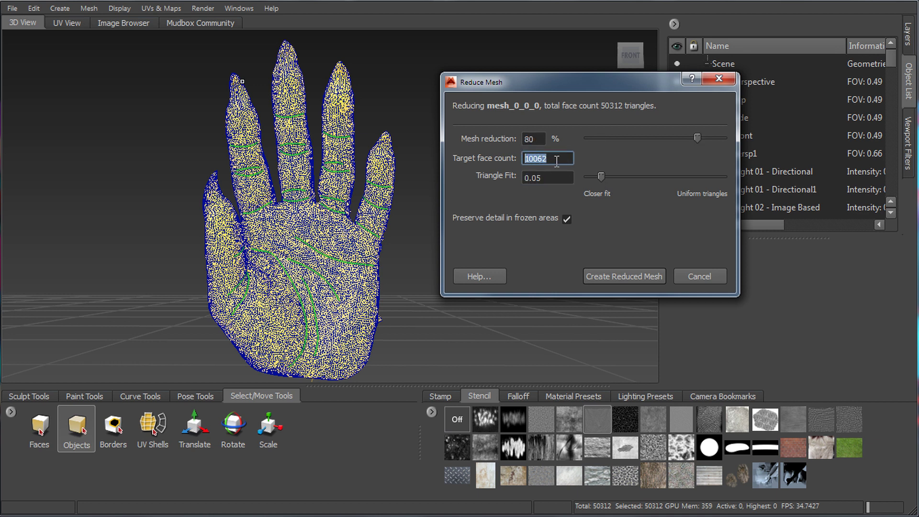
click(561, 163)
drag(556, 80, 582, 53)
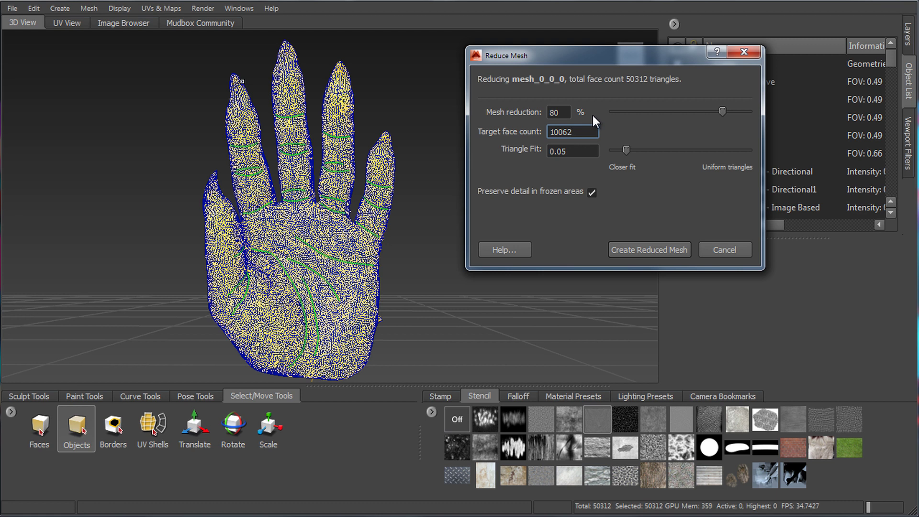
click(647, 247)
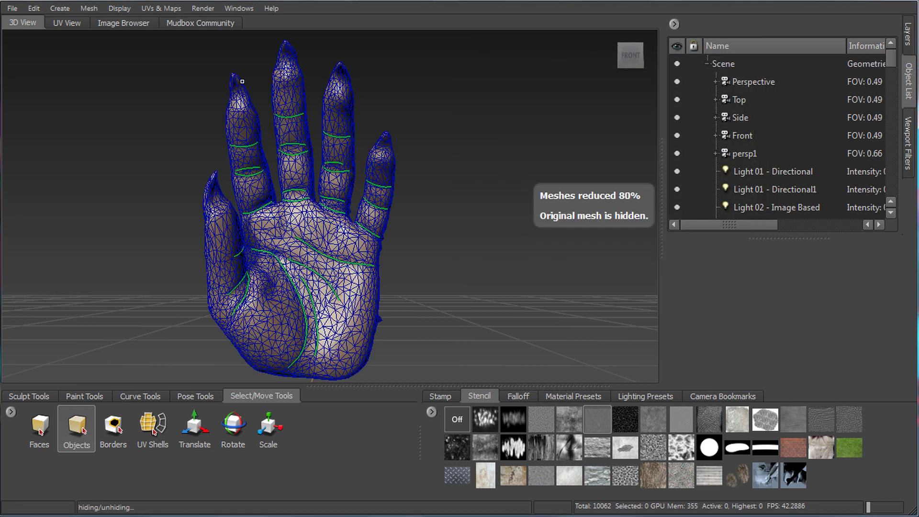
Select the reduced hand mesh and start a new retopology operation for it
mouse_move(340, 255)
alt+mouse_down()
mouse_move(349, 251)
mouse_move(334, 249)
alt+mouse_up()
scroll(263, 261, up, 5)
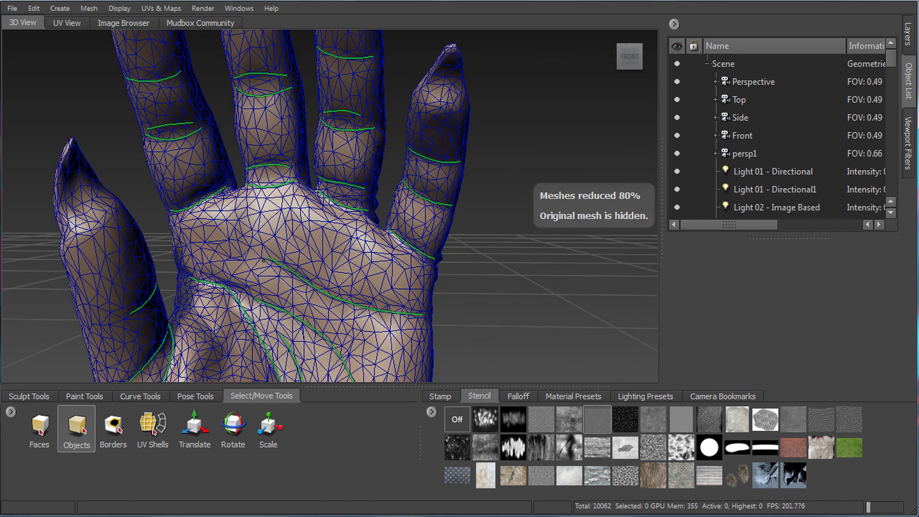
scroll(263, 260, up, 3)
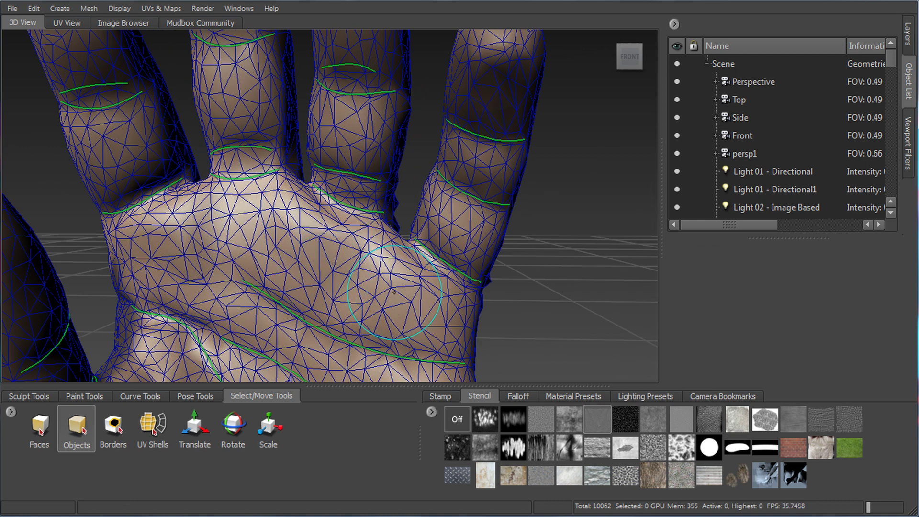
mouse_move(451, 319)
alt+right_down()
mouse_move(327, 288)
mouse_move(366, 293)
alt+right_up()
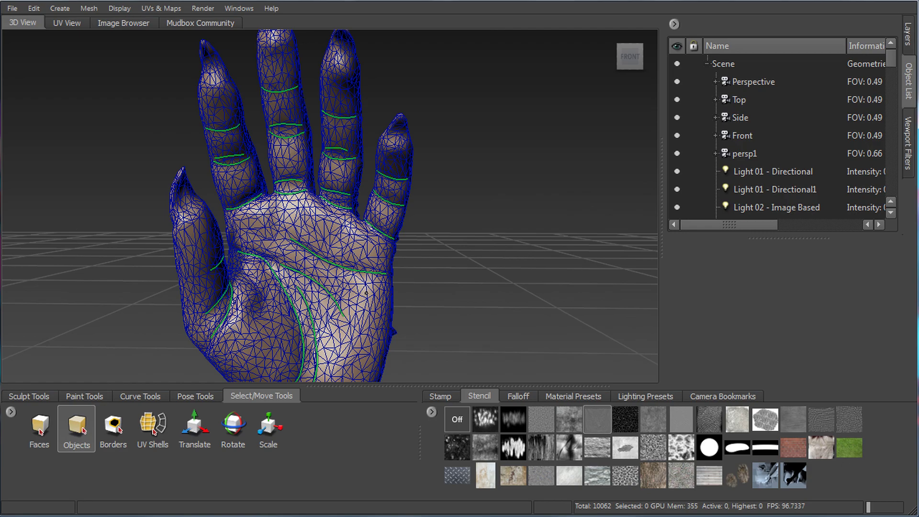
alt+drag(367, 293, 383, 254)
click(360, 254)
click(430, 227)
click(358, 283)
alt+drag(394, 290, 150, 48)
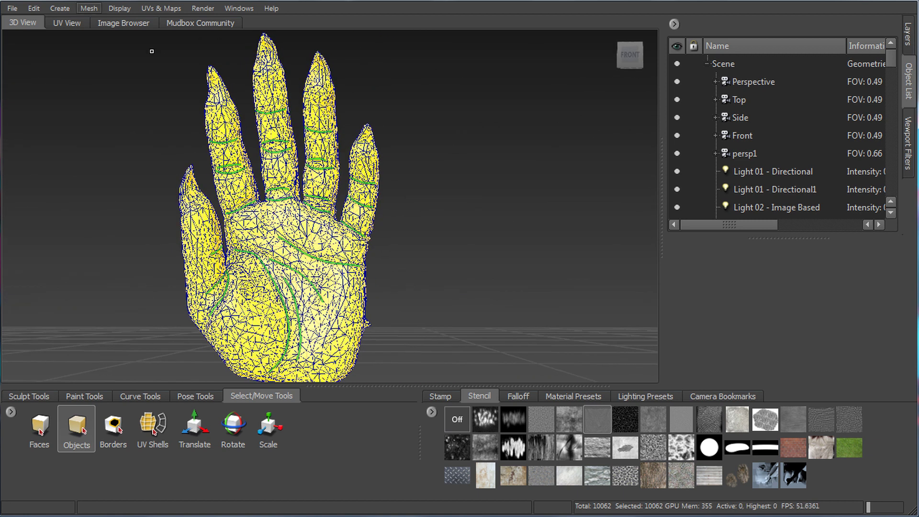
click(89, 8)
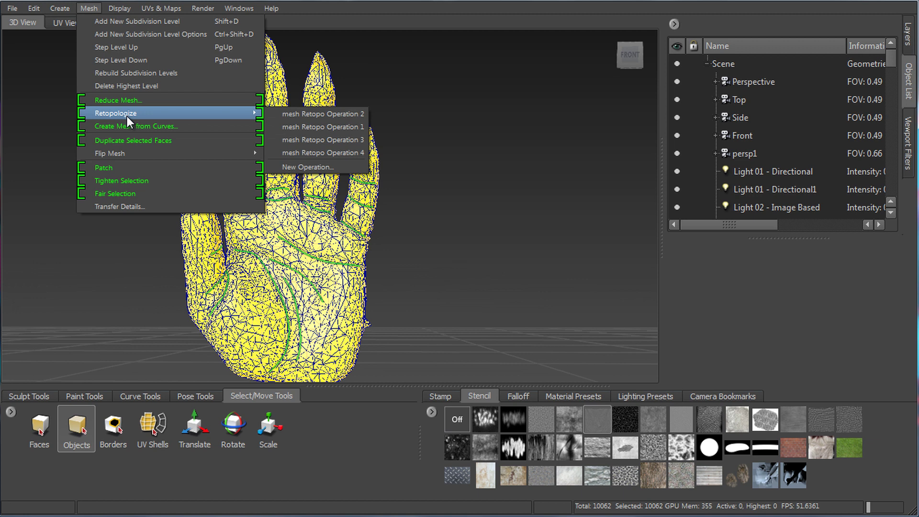
mouse_move(252, 113)
click(304, 167)
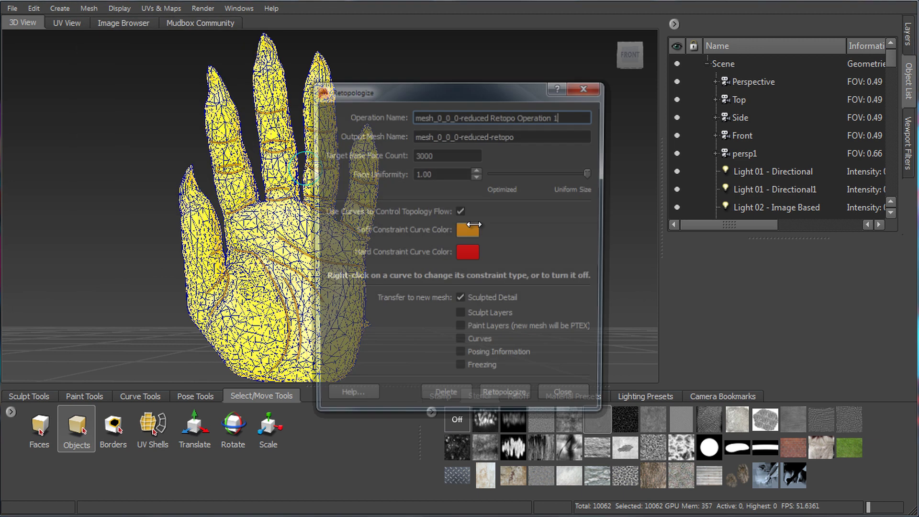
Name both the retopology operation and the output mesh test, and set the target base face count to 200
key(ctrl+a)
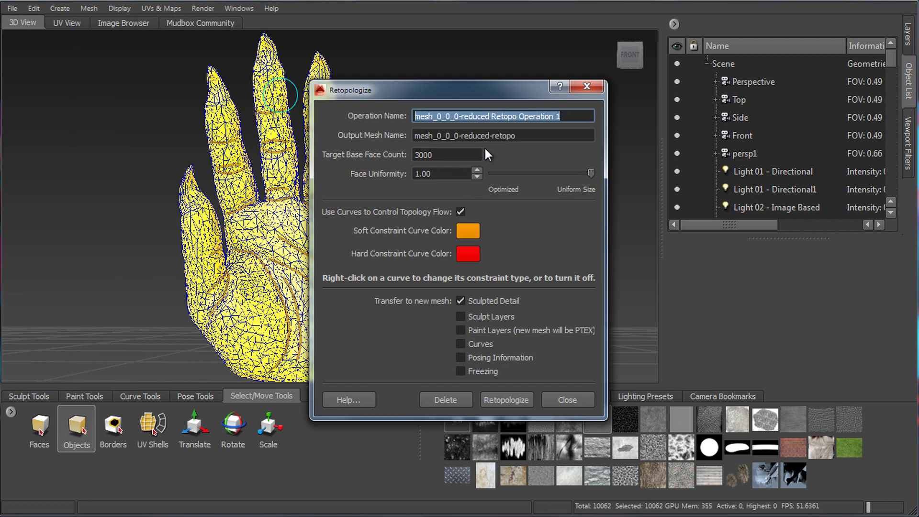
text(test)
key(Tab)
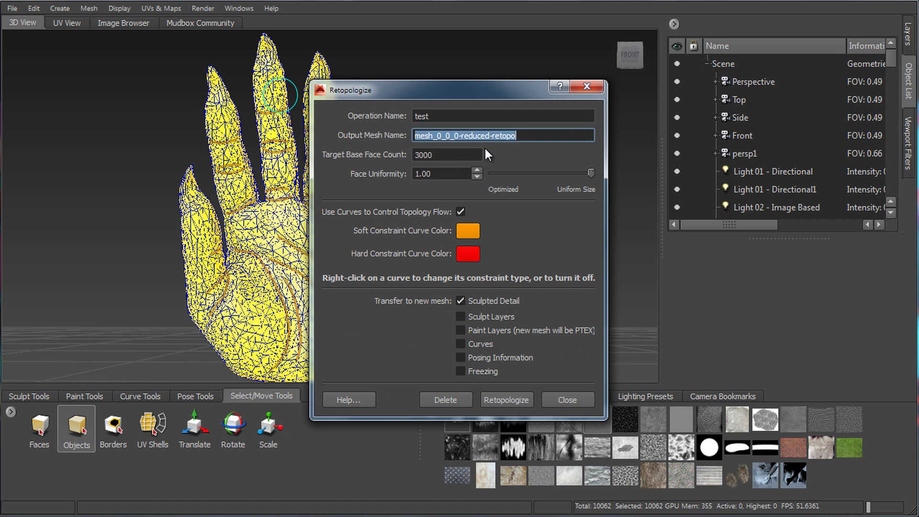
text(tezst)
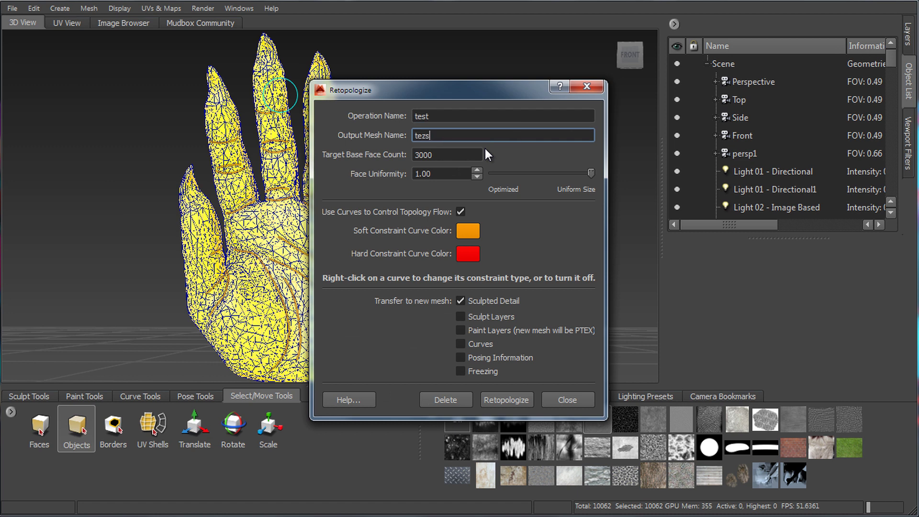
key(BackSpace)
key(BackSpace)
key(BackSpace)
text(st)
key(Tab)
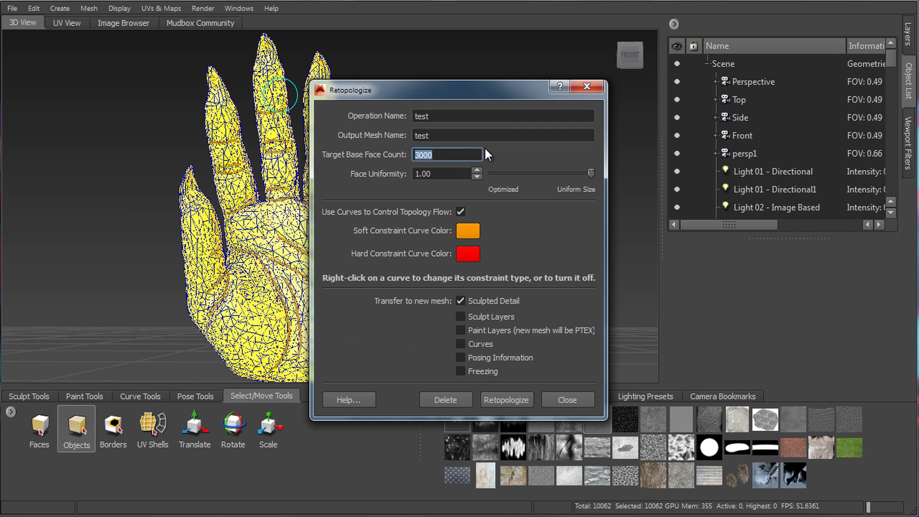
text(200)
key(Tab)
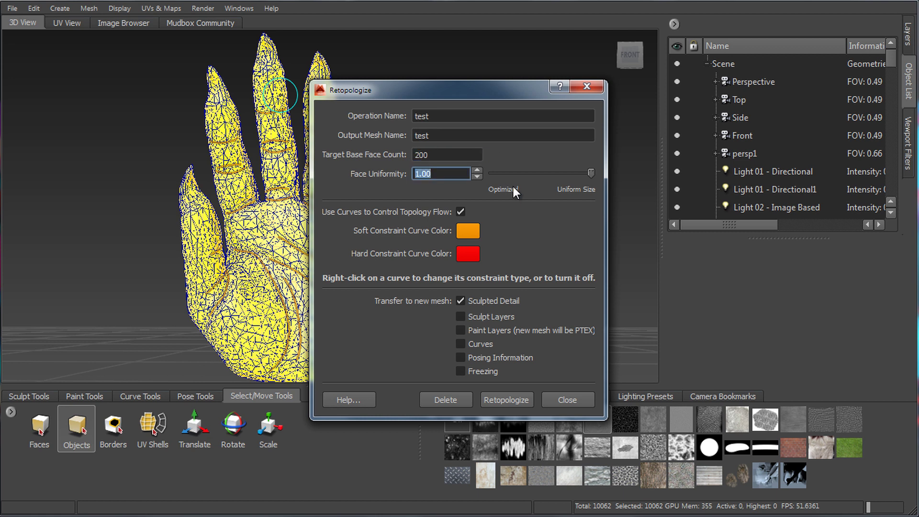
Make the upper and middle palm crease curves and the long curve around the thumb base hard constraints
drag(503, 92, 587, 49)
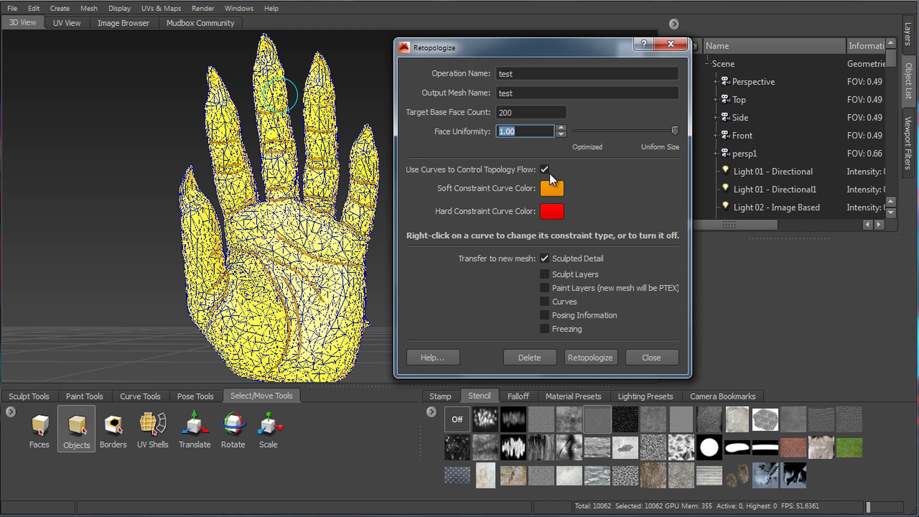
alt+drag(230, 232, 244, 234)
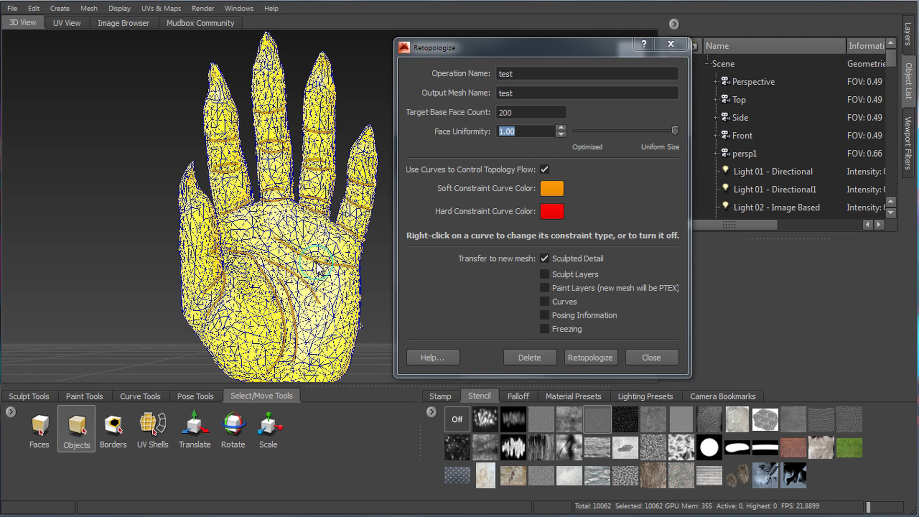
right_drag(317, 268, 315, 210)
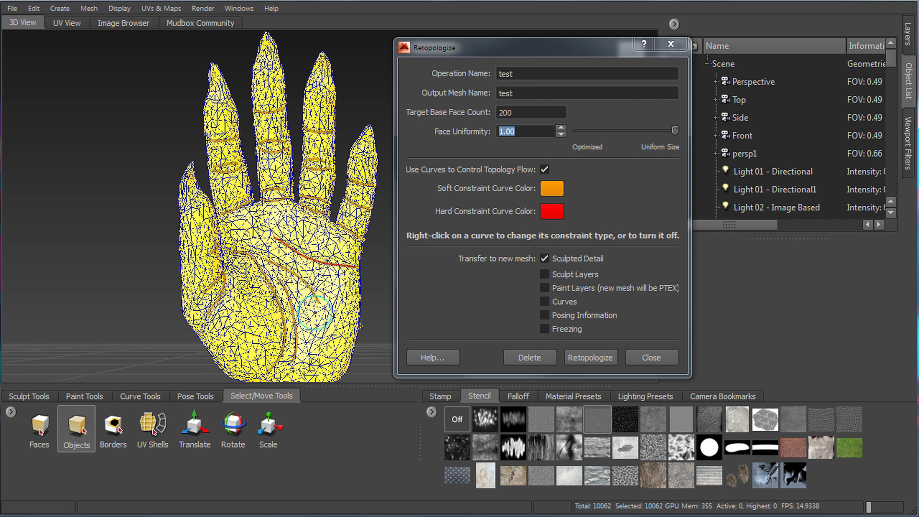
scroll(326, 294, up, 3)
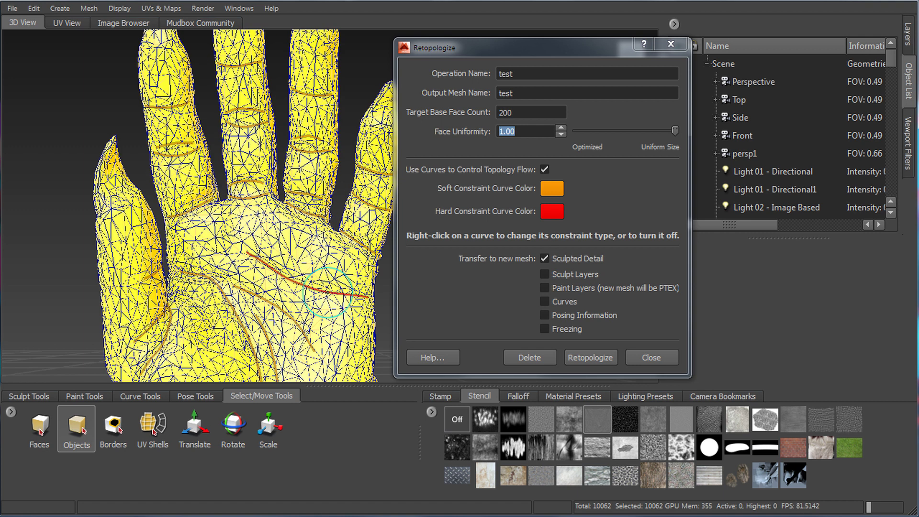
alt+middle_drag(311, 224, 302, 167)
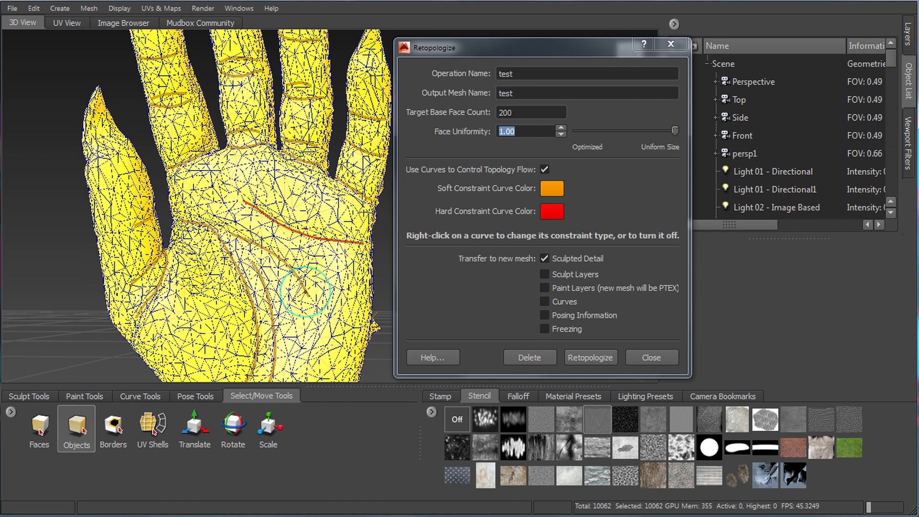
right_drag(304, 292, 303, 254)
right_click(257, 327)
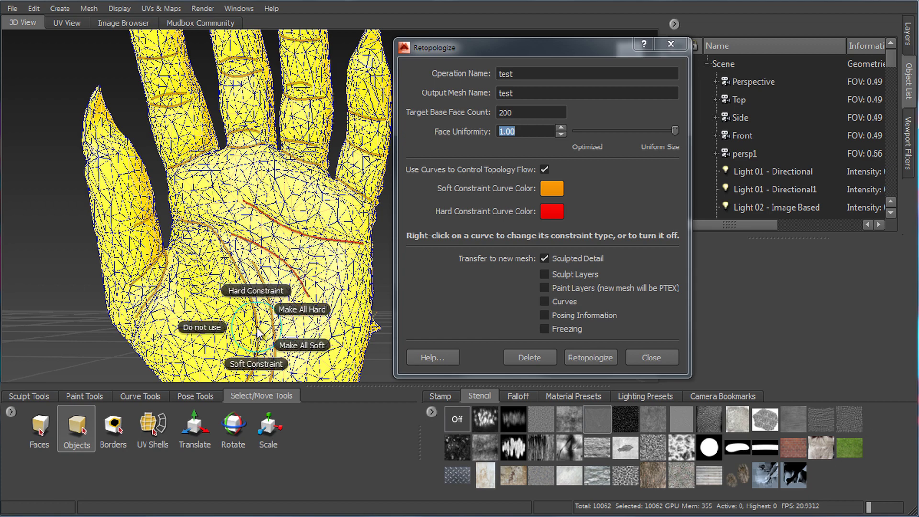
right_drag(257, 327, 256, 290)
Include the curves in the transfer to the new mesh and retopologize the reduced hand
scroll(259, 264, down, 3)
alt+middle_drag(295, 246, 283, 261)
mouse_move(237, 287)
alt+mouse_down()
mouse_move(225, 297)
mouse_move(250, 284)
mouse_move(232, 261)
mouse_move(247, 257)
mouse_move(232, 263)
alt+mouse_up()
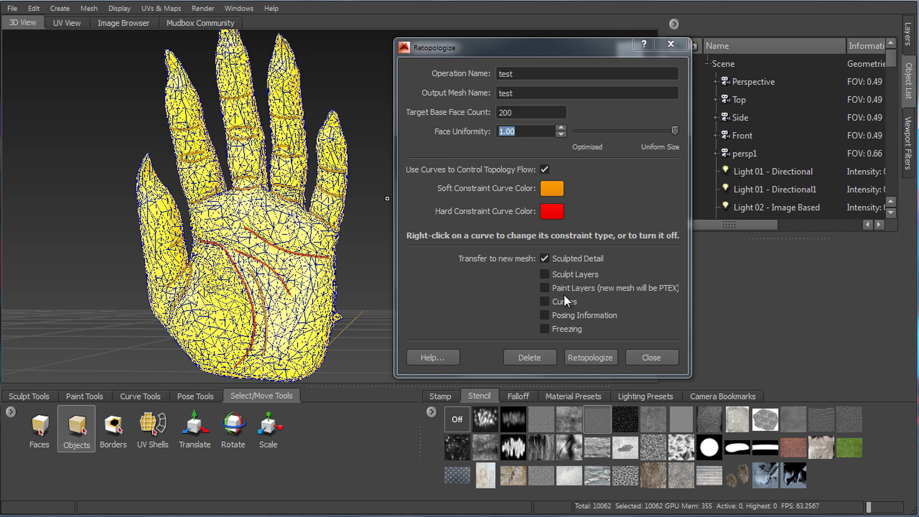
click(544, 305)
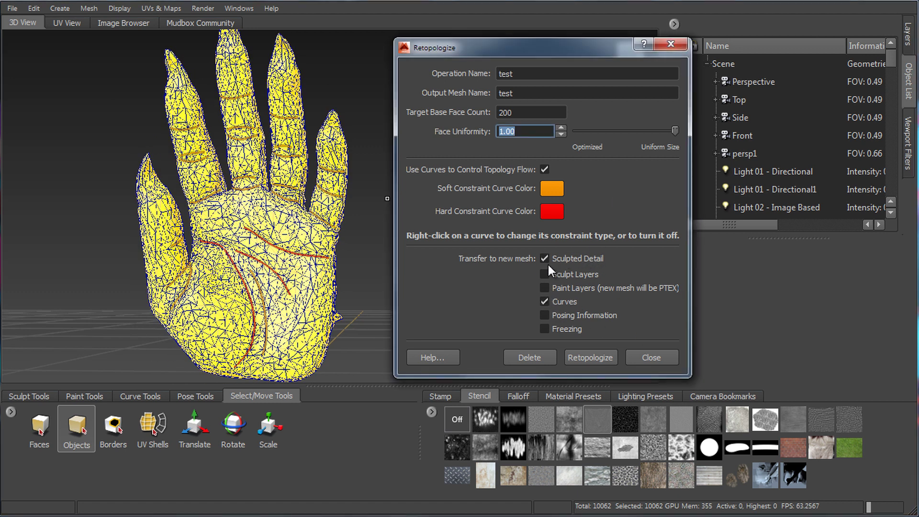
click(584, 359)
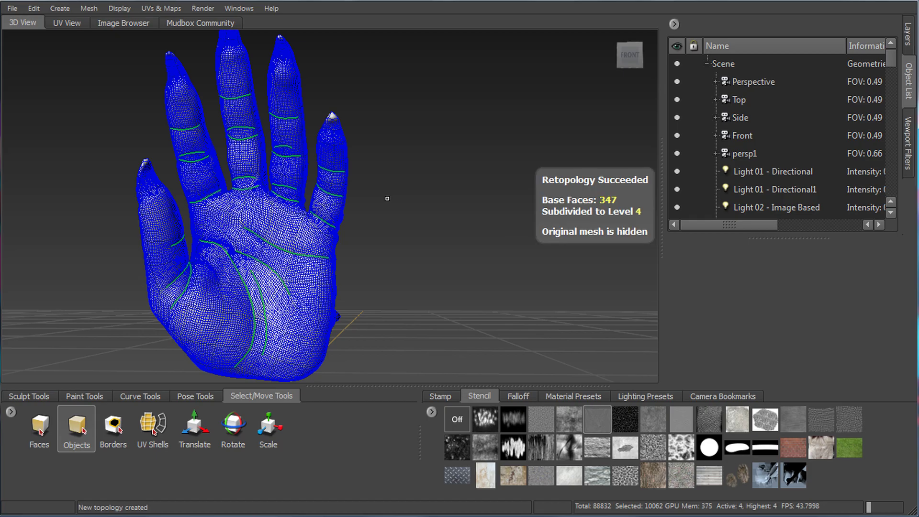
Make the hidden mesh_0_0_0-reduced mesh visible again together with the new retopologized hand
alt+drag(509, 244, 489, 249)
alt+right_drag(488, 248, 496, 263)
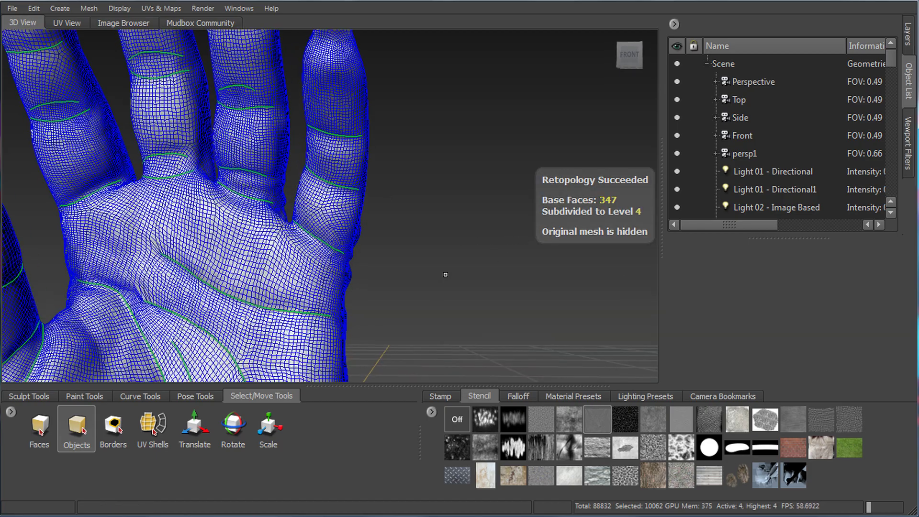
mouse_move(445, 274)
alt+mouse_down()
mouse_move(405, 222)
mouse_move(497, 156)
mouse_move(455, 205)
alt+mouse_up()
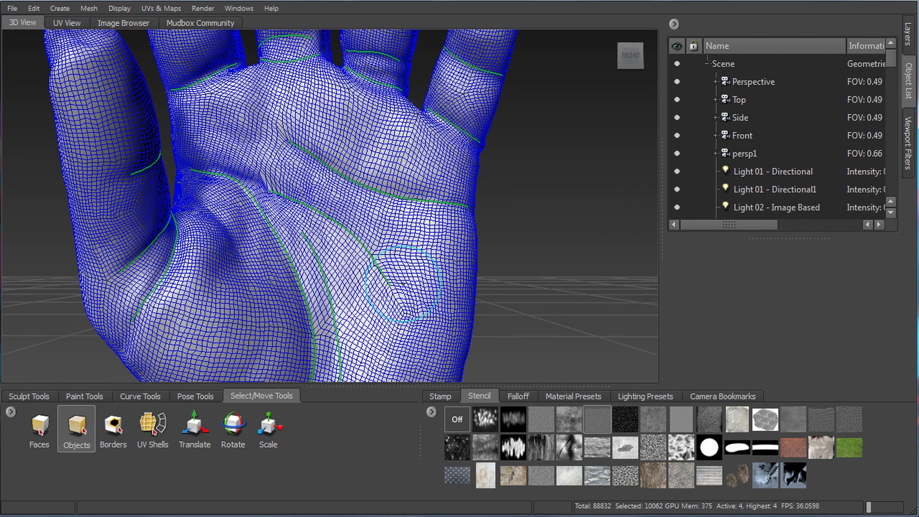
alt+right_drag(403, 283, 404, 205)
alt+middle_drag(402, 203, 326, 242)
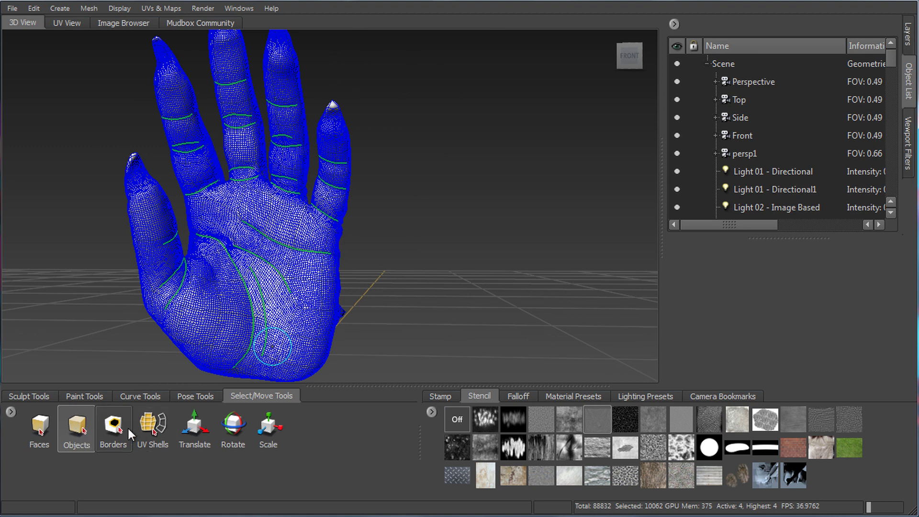
click(77, 431)
click(302, 302)
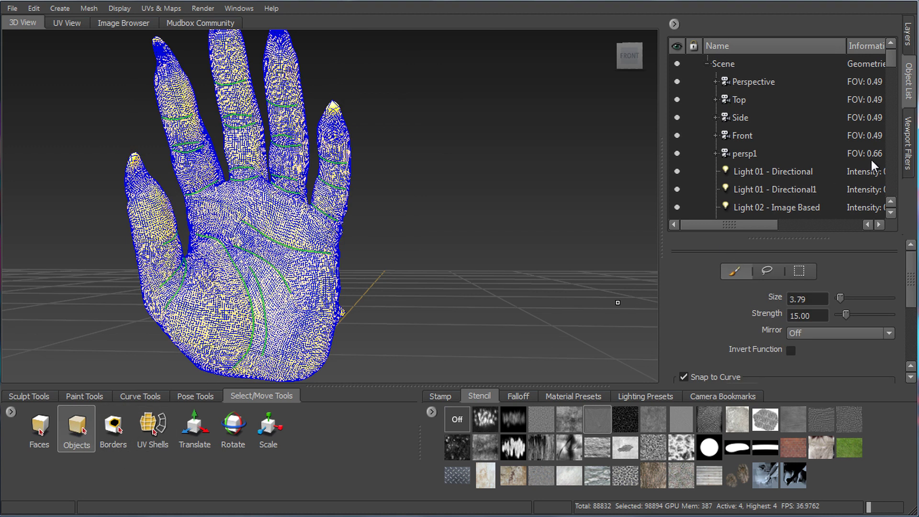
drag(888, 73, 896, 100)
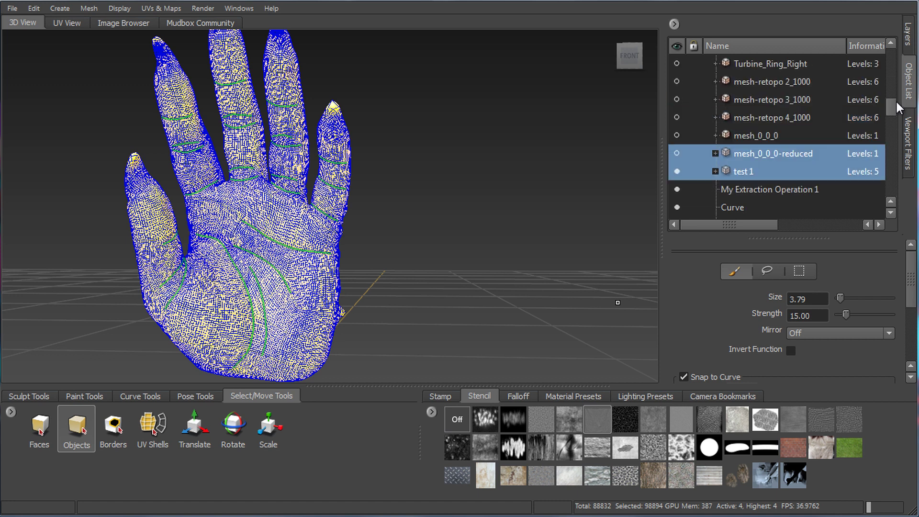
click(676, 153)
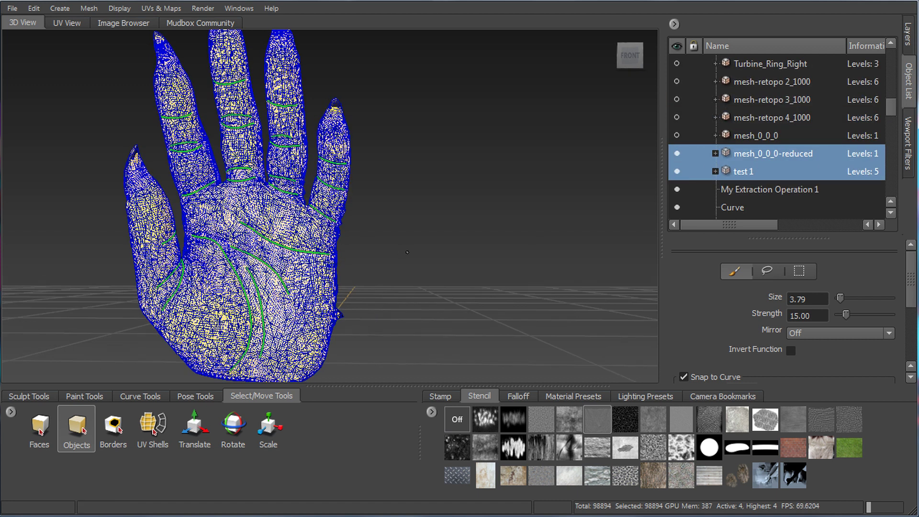
Move only the test 1 mesh along X to about 41.56, beside the reduced hand, and deselect it
click(769, 173)
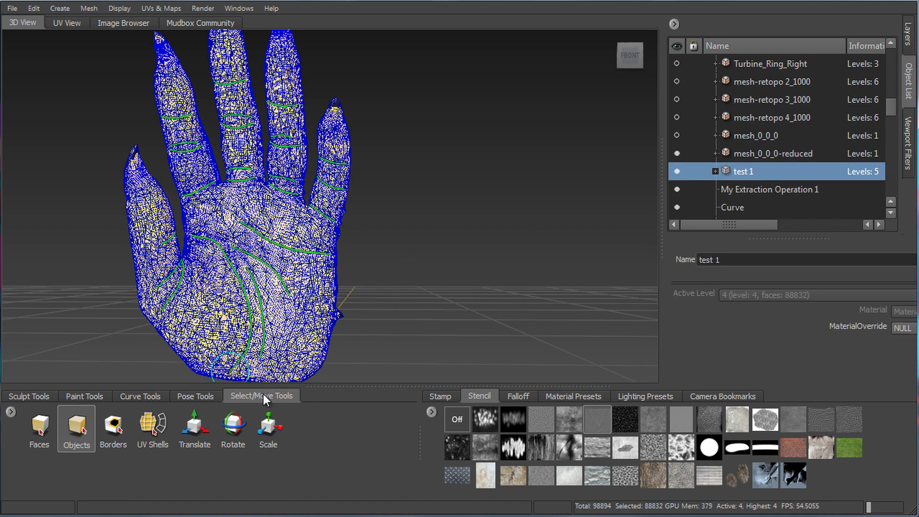
click(191, 449)
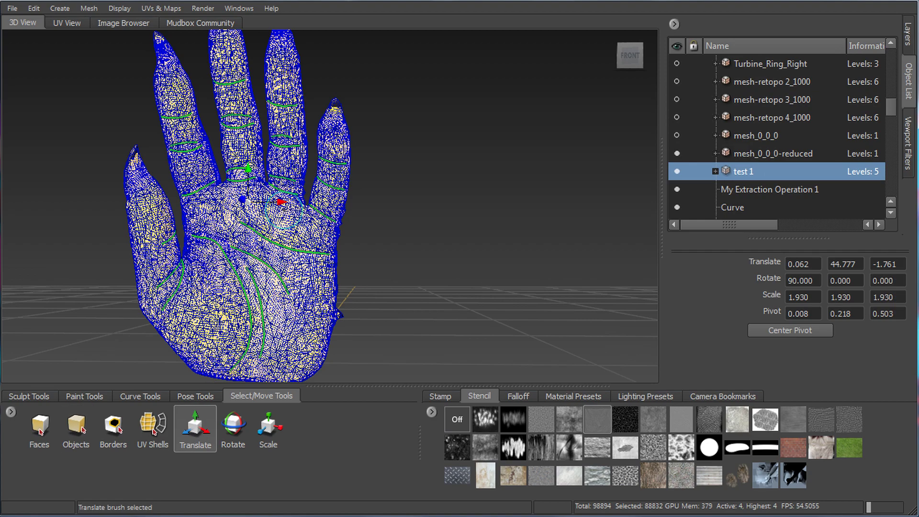
drag(368, 310, 567, 297)
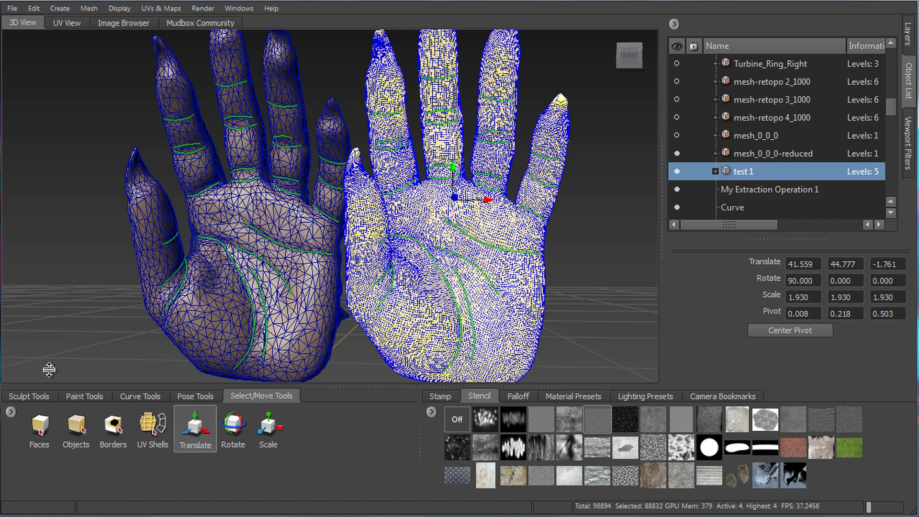
click(77, 425)
click(148, 113)
alt+drag(214, 240, 325, 212)
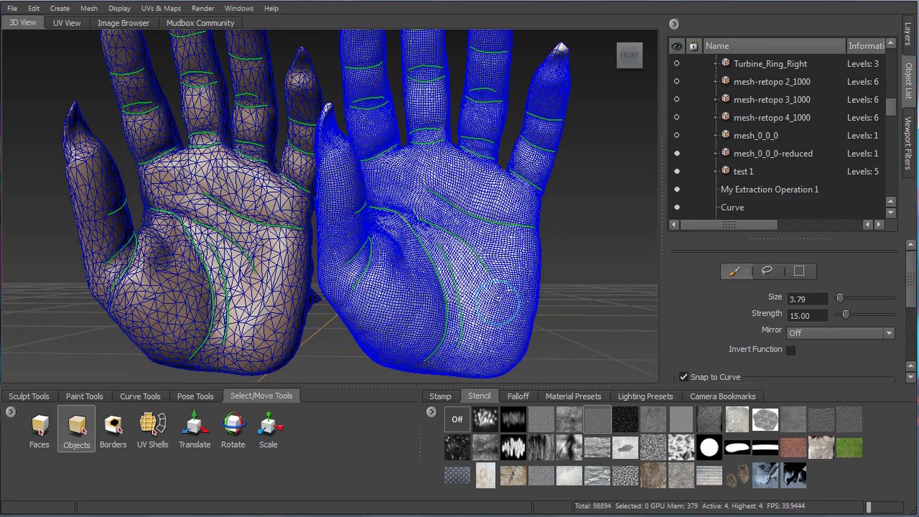
Lower the test 1 hand mesh to subdivision level 2 and clear the selection
click(507, 306)
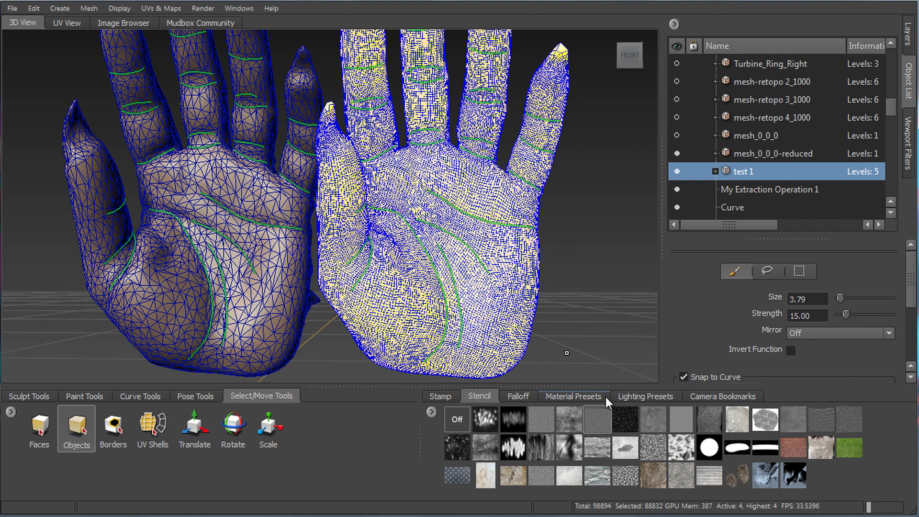
click(567, 269)
mouse_move(599, 302)
alt+mouse_down()
mouse_move(565, 304)
mouse_move(573, 313)
alt+mouse_up()
alt+drag(514, 294, 513, 291)
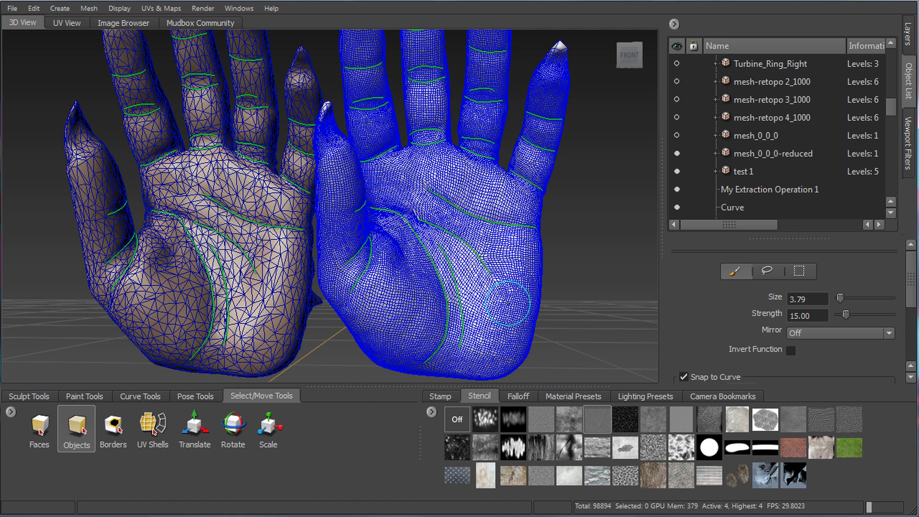
click(512, 290)
key(Page_Down)
key(Page_Down)
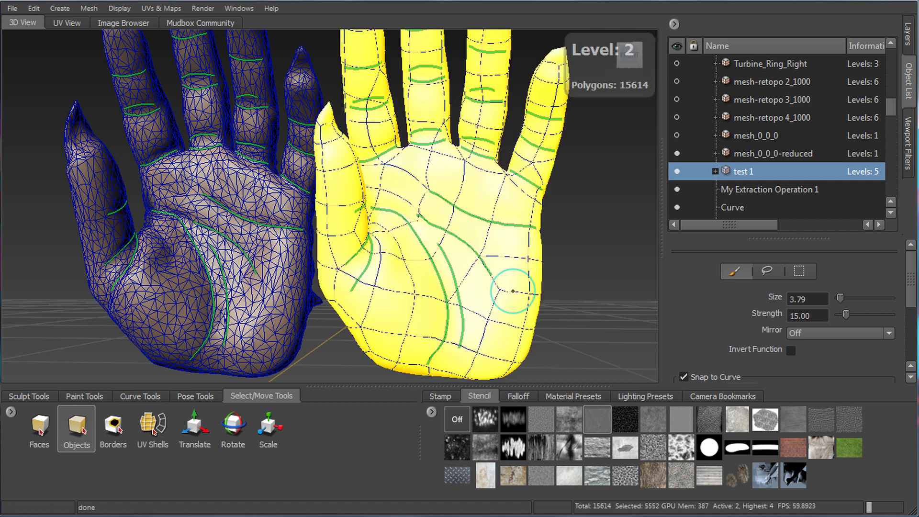
click(602, 261)
Examine the retopologized hand from several sides, comparing its edge flow along the curves with the reduced mesh
alt+drag(600, 306, 228, 314)
alt+right_drag(229, 314, 527, 211)
alt+drag(249, 335, 554, 326)
alt+drag(488, 326, 446, 326)
mouse_move(446, 326)
alt+right_down()
mouse_move(250, 301)
mouse_move(326, 315)
mouse_move(390, 314)
alt+right_up()
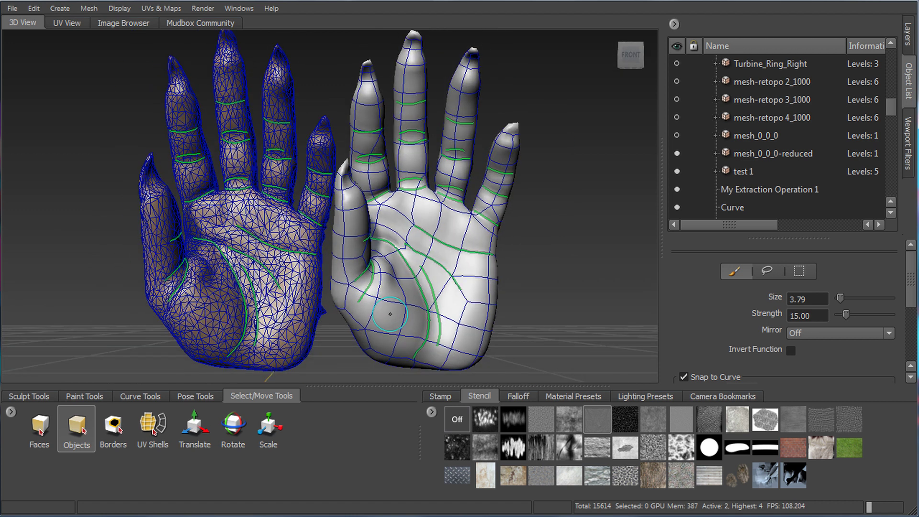
mouse_move(389, 307)
alt+mouse_down()
mouse_move(156, 302)
mouse_move(447, 306)
mouse_move(364, 265)
mouse_move(379, 279)
mouse_move(431, 262)
alt+mouse_up()
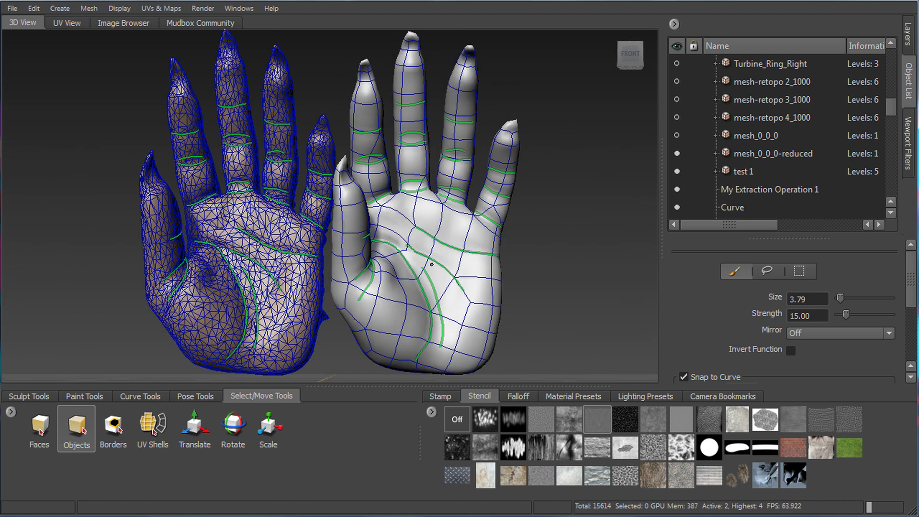
alt+drag(587, 224, 580, 226)
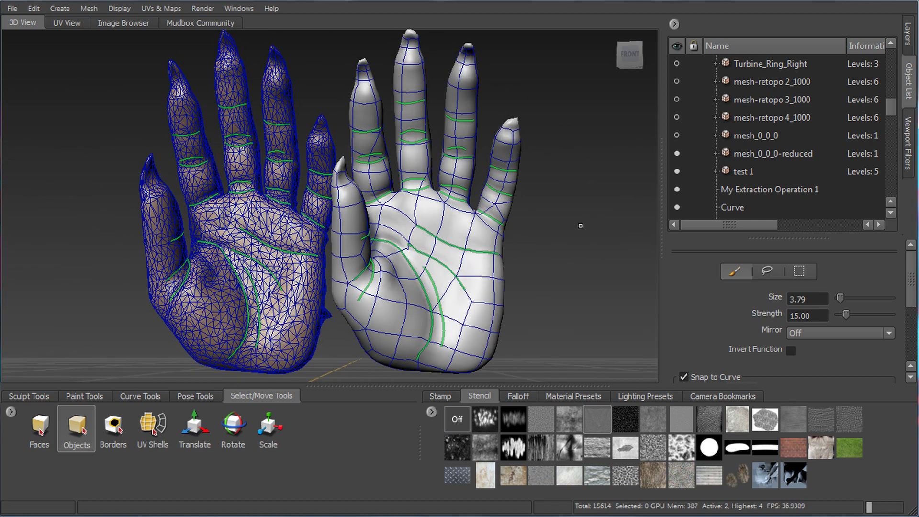